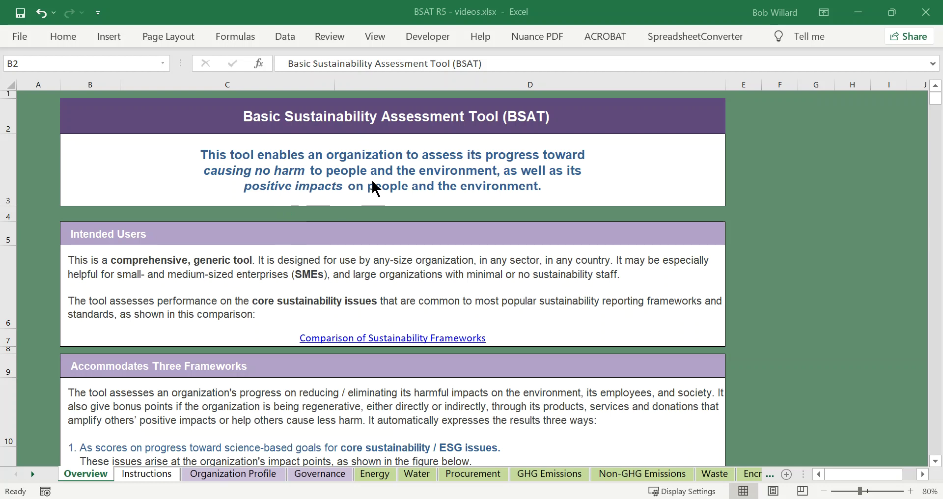
Step: Switch to the Instructions sheet and scroll down to its Legend and Overall Guidance boxes
left_click(150, 485)
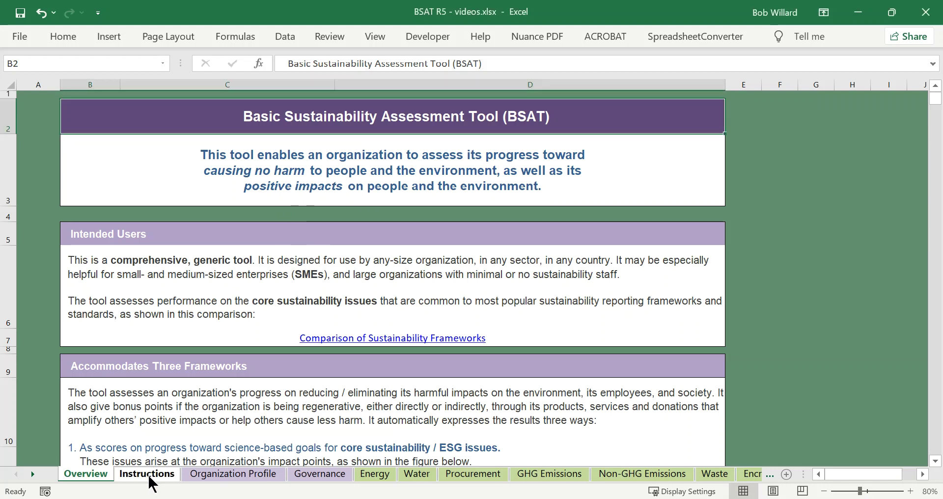
left_click(135, 475)
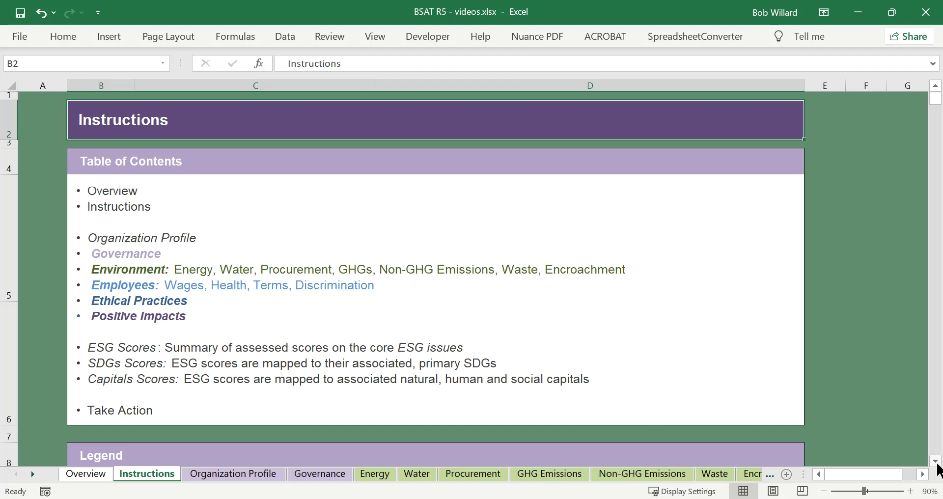
scroll(938, 465, "down", 3)
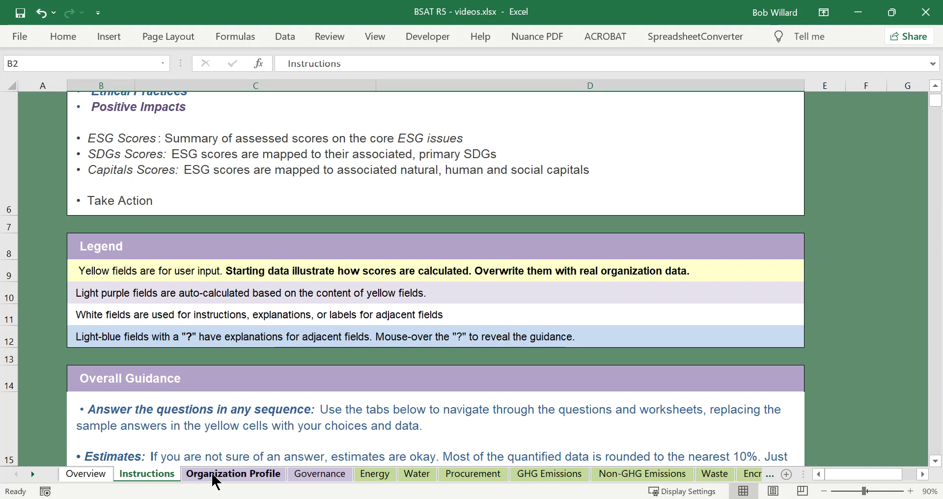
Step: Review the Organization Profile details through row 16, selecting C15, then move to the Governance sheet
left_click(215, 474)
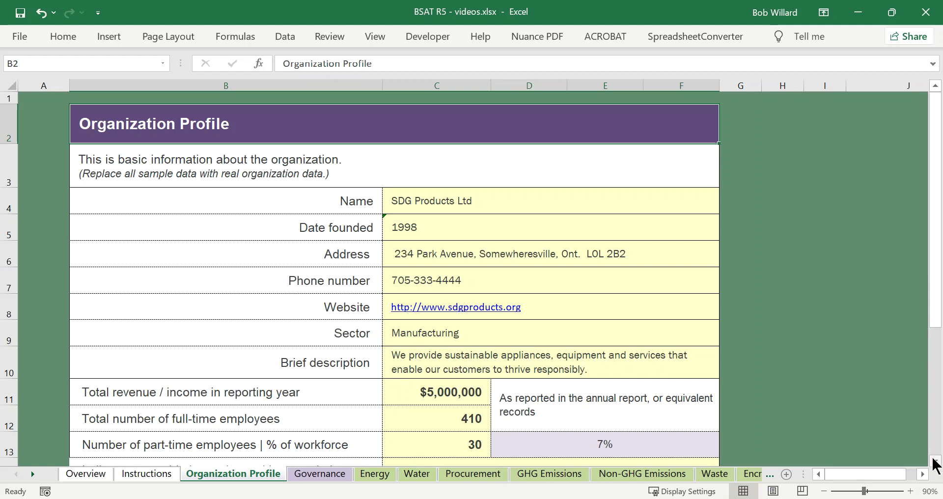
left_click(935, 462)
left_click(935, 463)
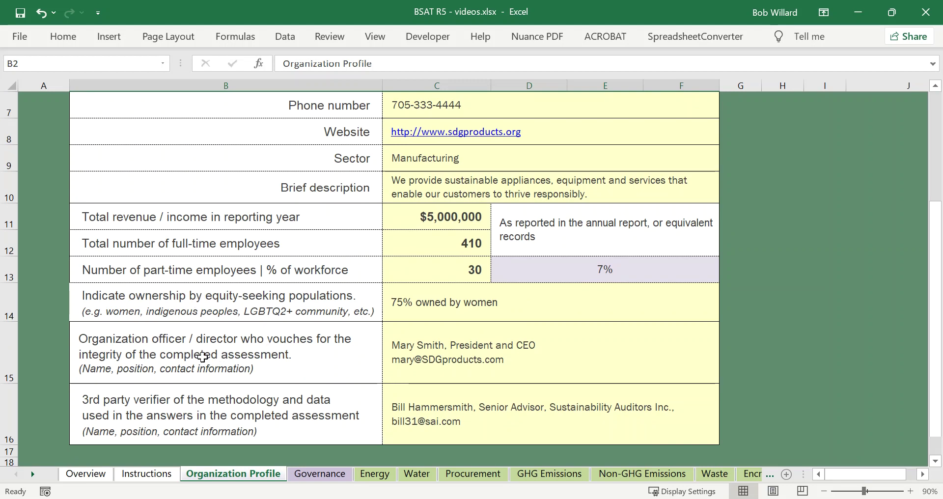
left_click(431, 357)
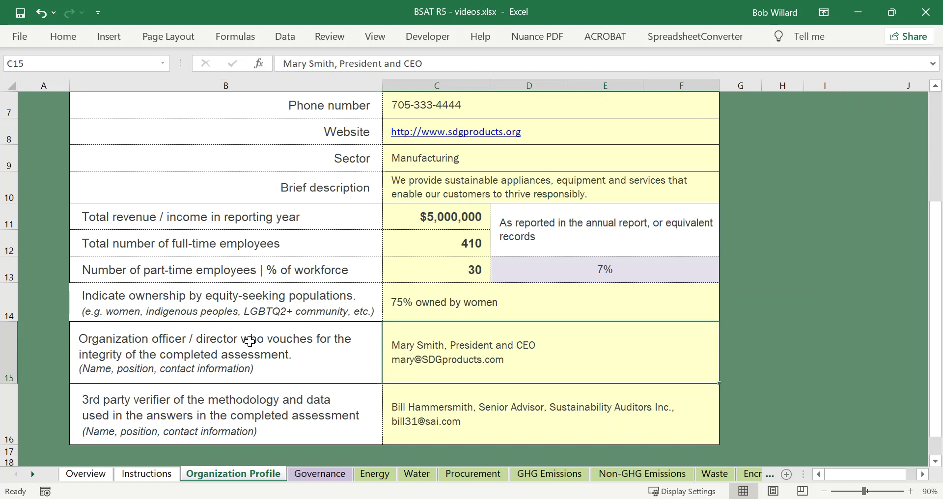
left_click(319, 475)
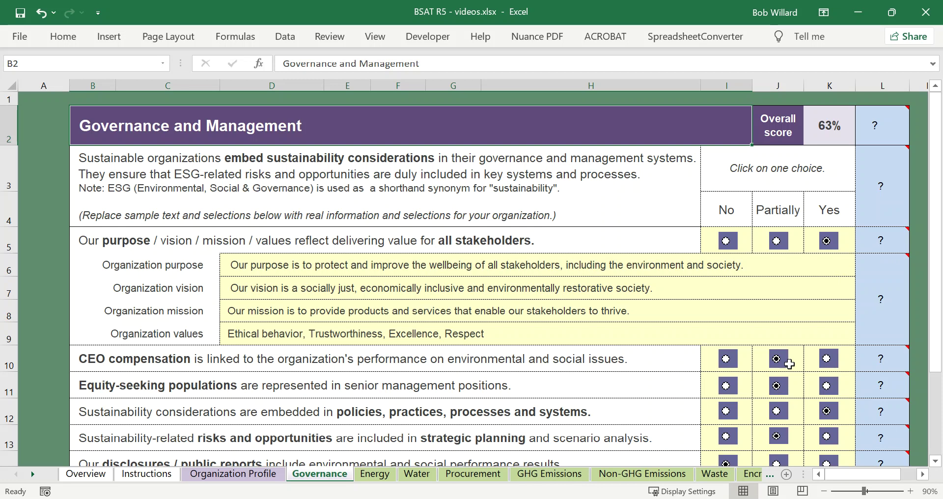
Step: Start editing the sample Organization purpose text in cell D6
double_click(258, 265)
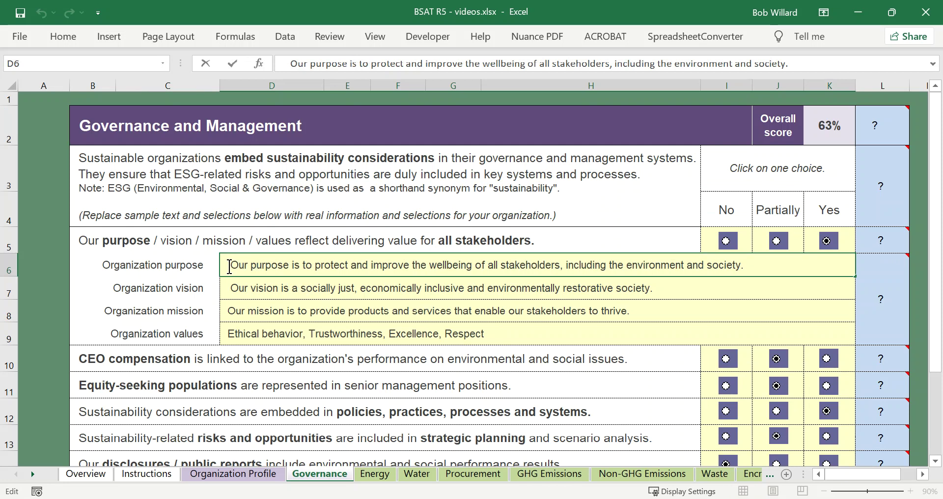
Step: Replace the D6 purpose statement with the placeholder text 'nnnnirir oe iei vihtrihtri'
left_click_drag(230, 267, 524, 276)
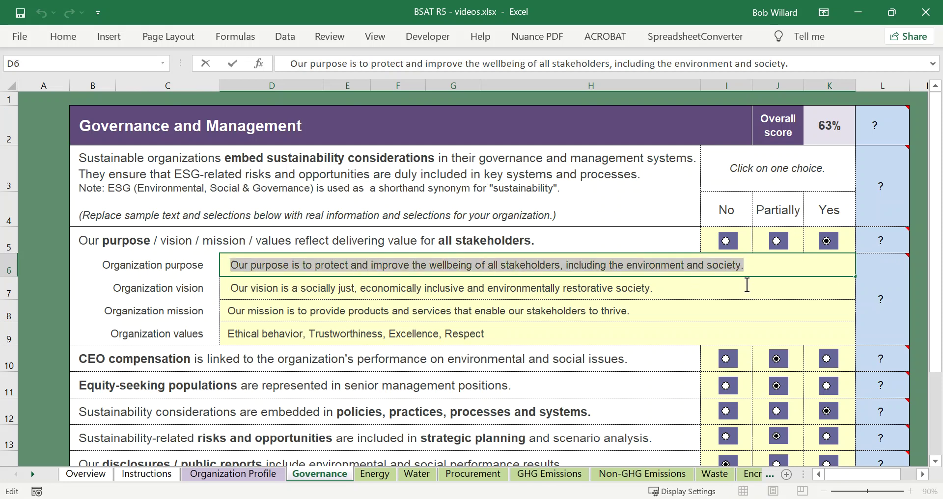
left_click_drag(754, 274, 757, 281)
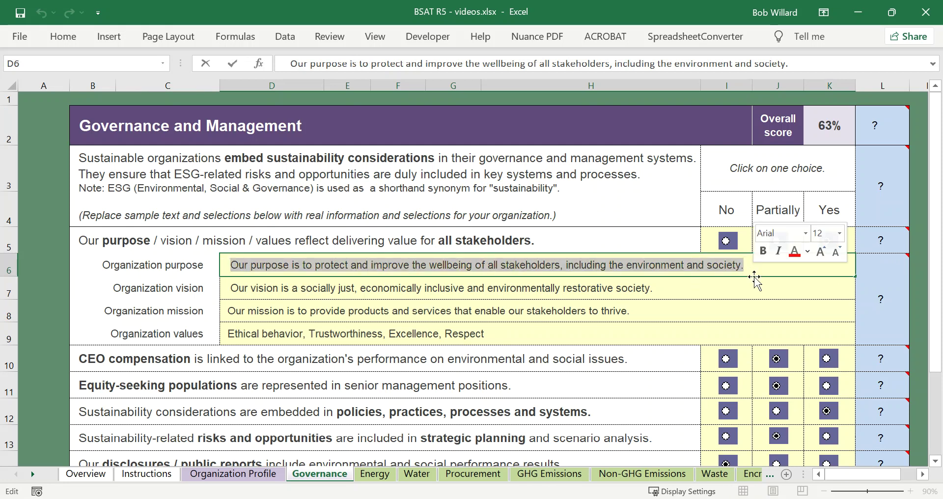
type("nnnnirir o")
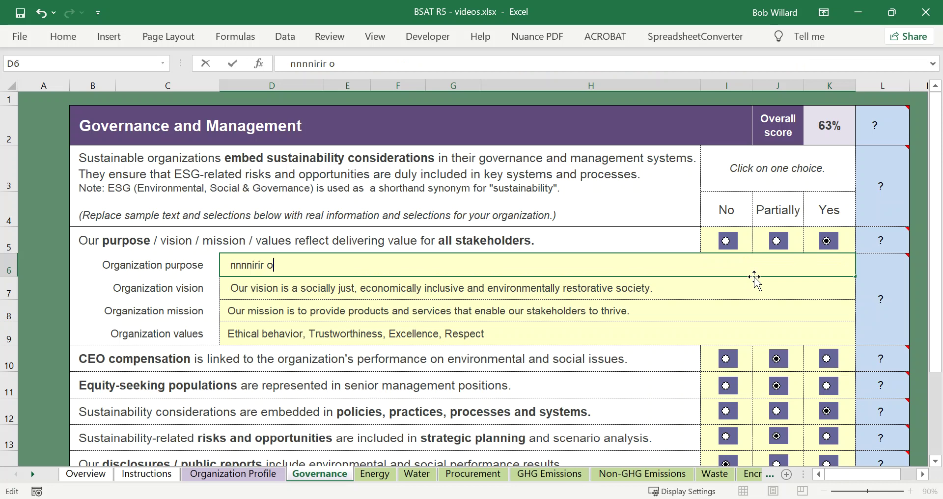
type("e  iei vihtrihtri")
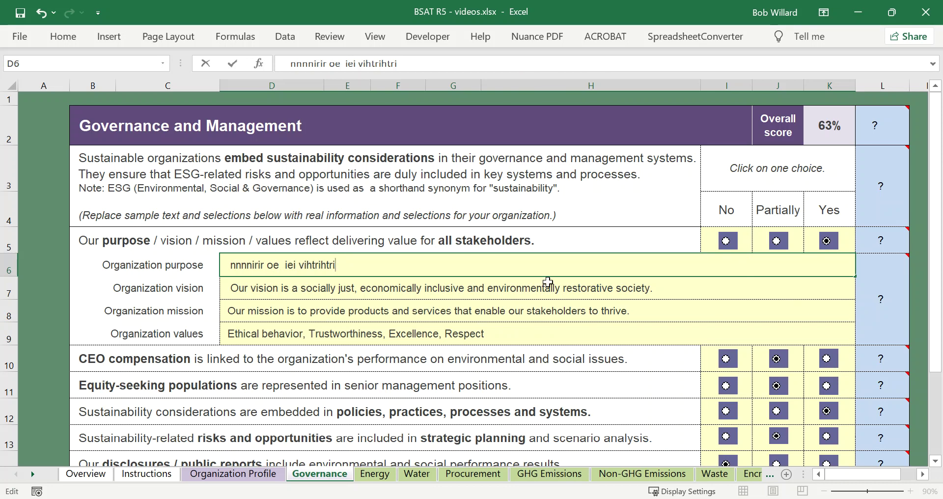
mouse_move(882, 299)
Step: Scroll right to the ? help cells, commit the purpose entry, and edit L6's guidance comment
left_click(923, 475)
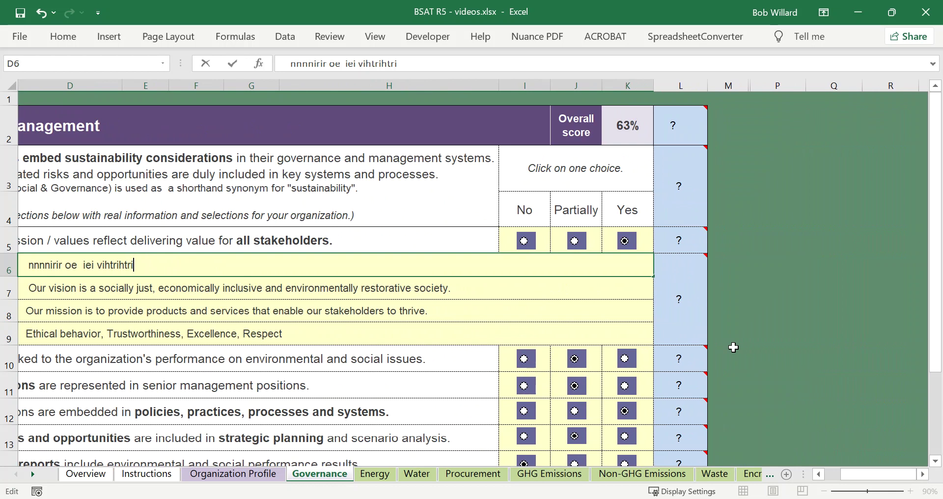
mouse_move(678, 303)
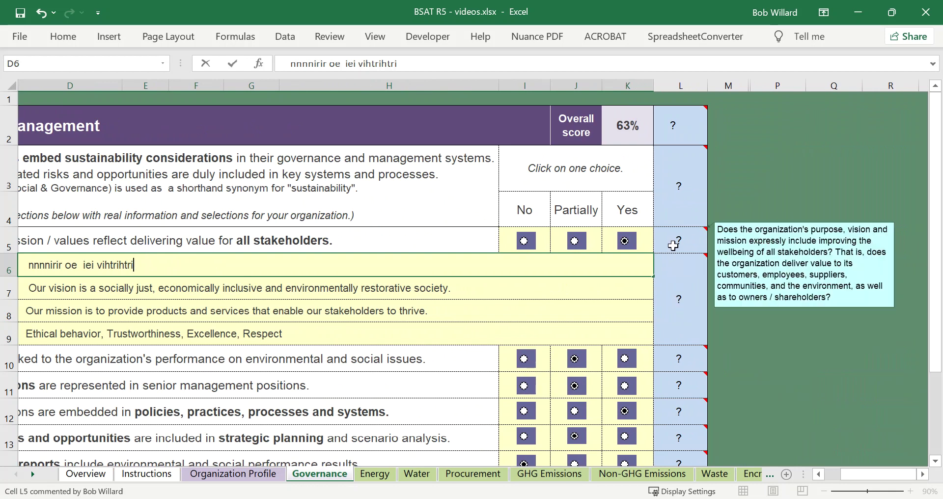
mouse_move(673, 190)
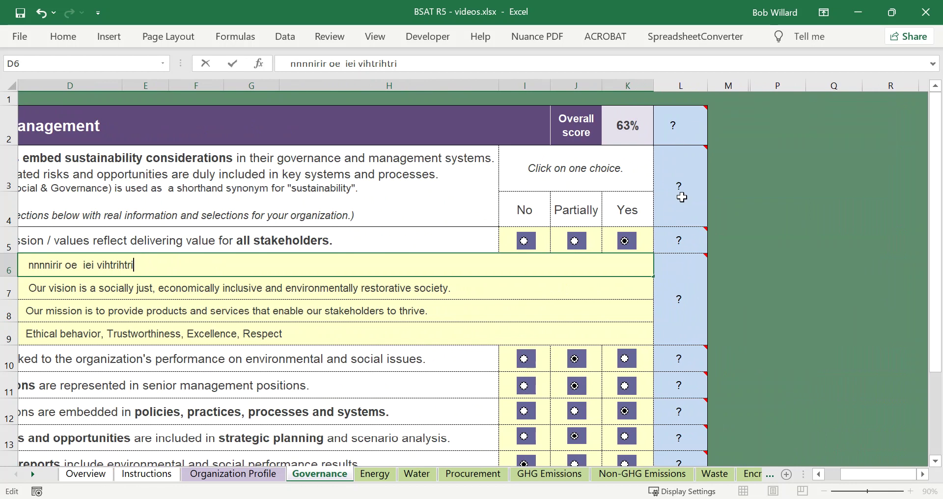
mouse_move(679, 387)
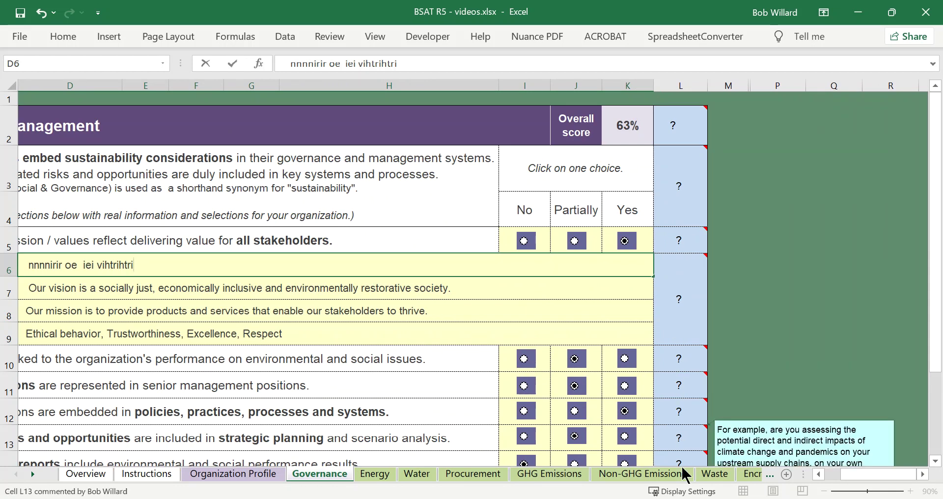
left_click(676, 301)
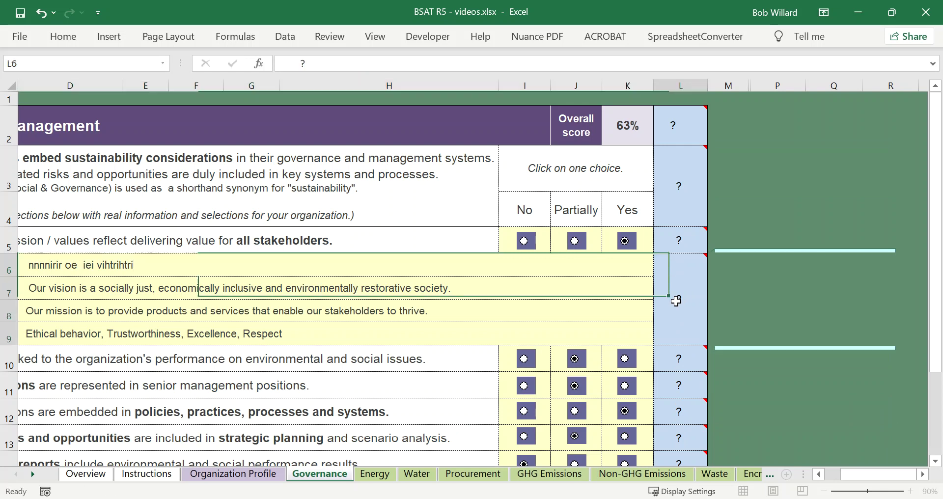
right_click(676, 301)
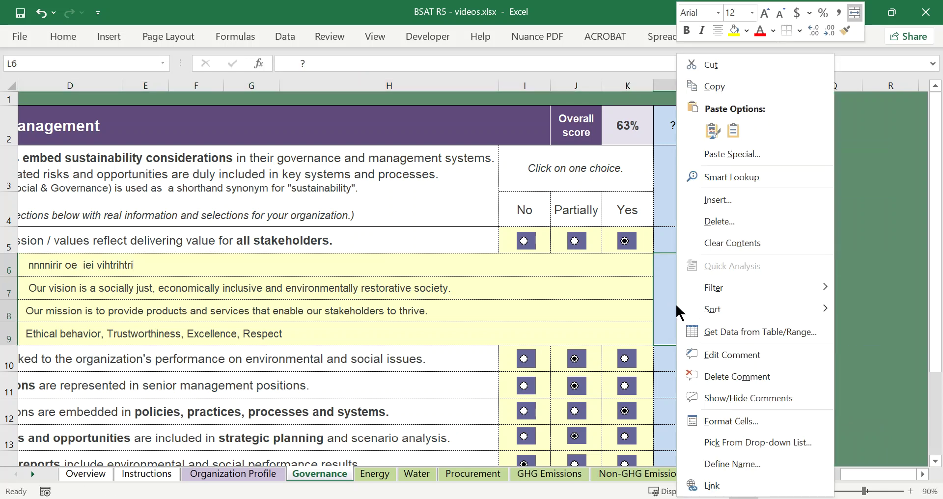
left_click(737, 364)
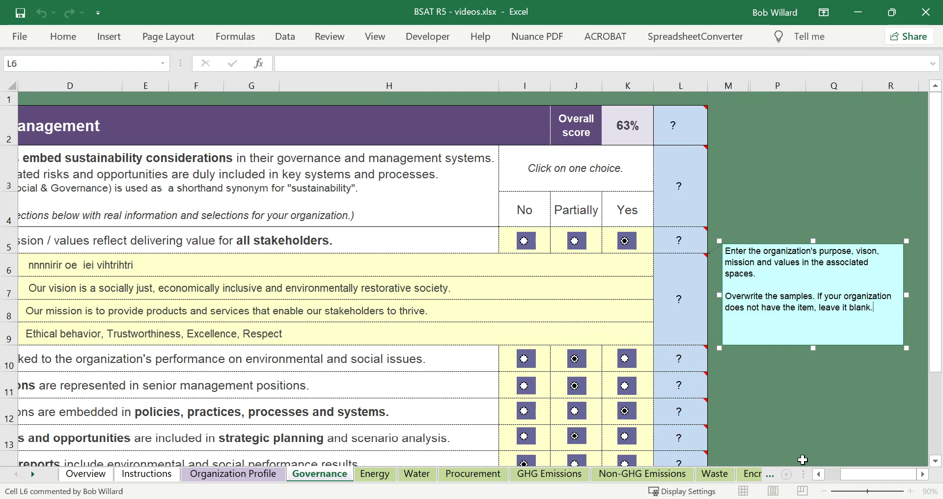
Step: Close the L6 comment by selecting L5 and zoom the Governance sheet to 110%
left_click(670, 236)
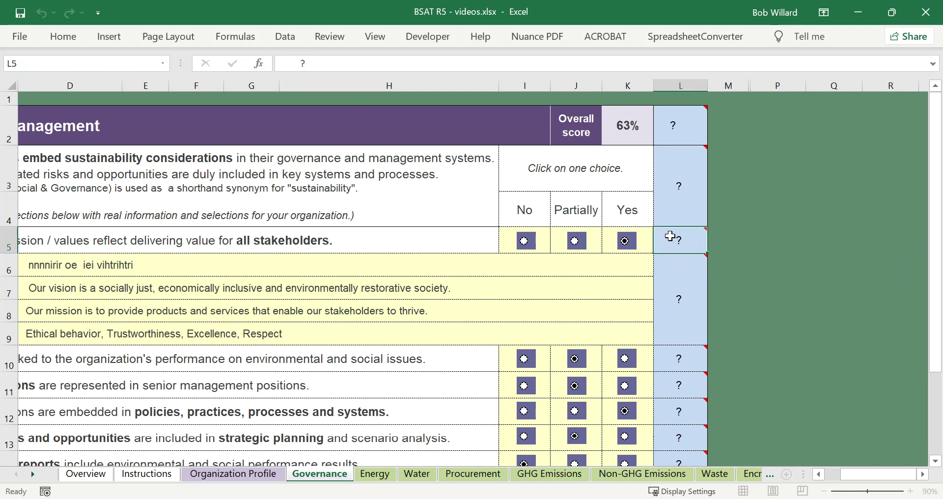
left_click(911, 491)
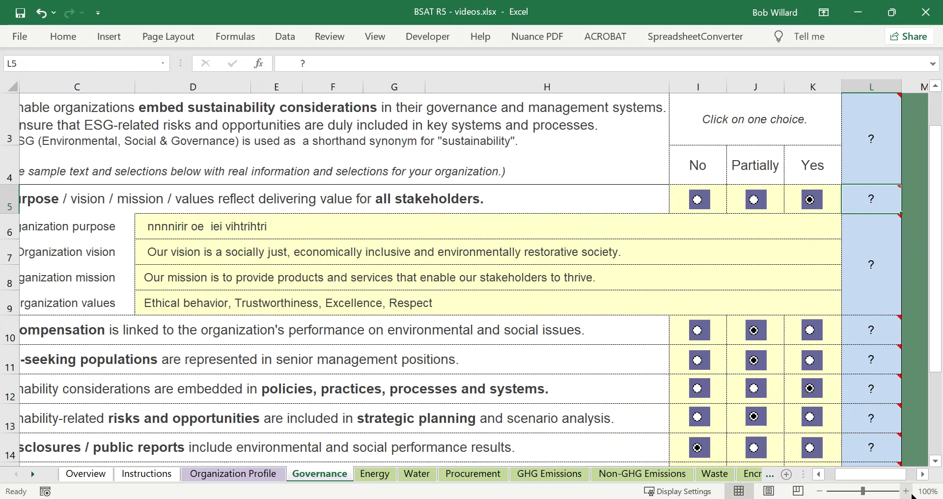
left_click(911, 492)
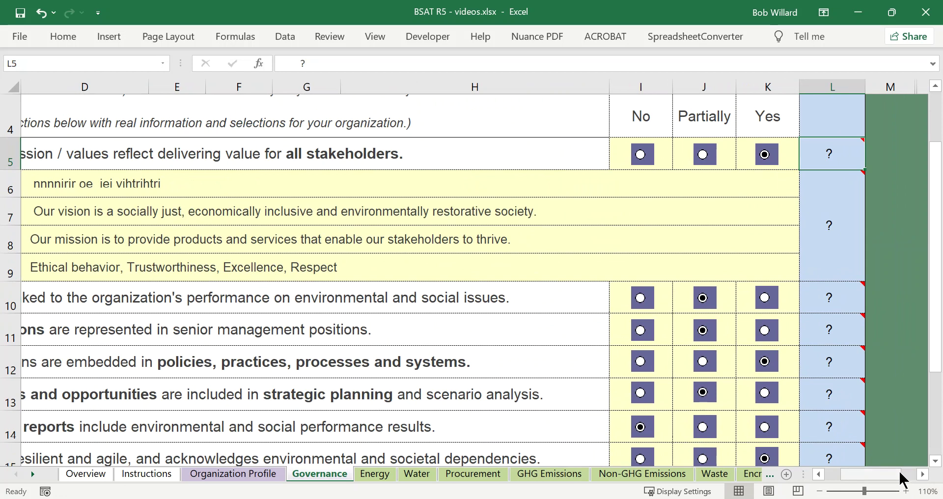
Step: Scroll to scoring column L and back to the questions, then zoom out to show the answer columns
left_click(923, 479)
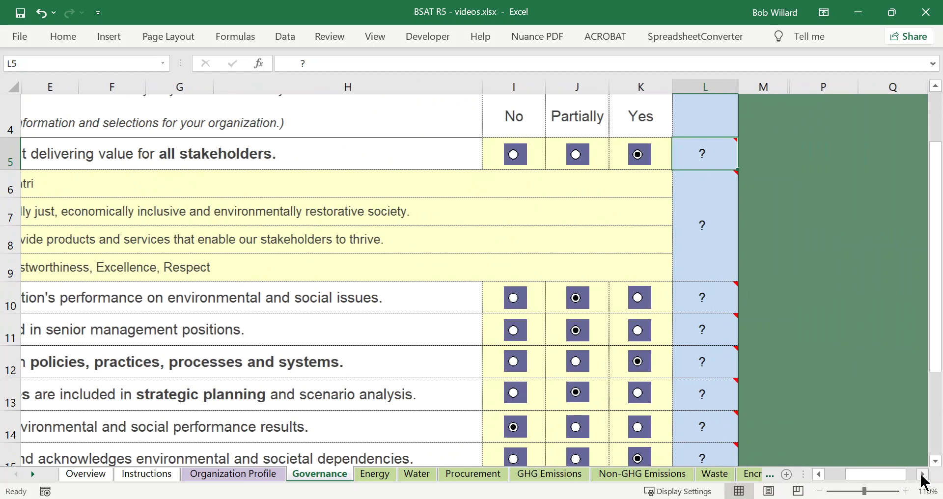
left_click(923, 479)
left_click(659, 303)
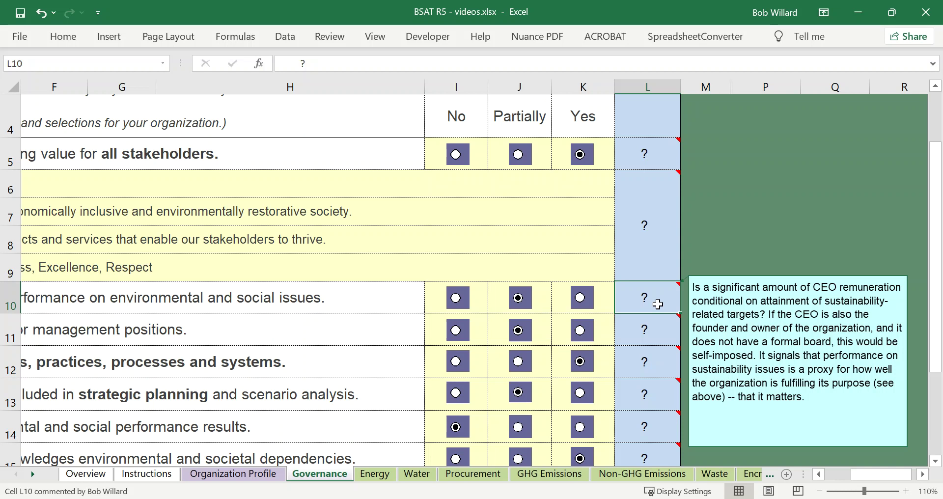
left_click(819, 475)
left_click(819, 474)
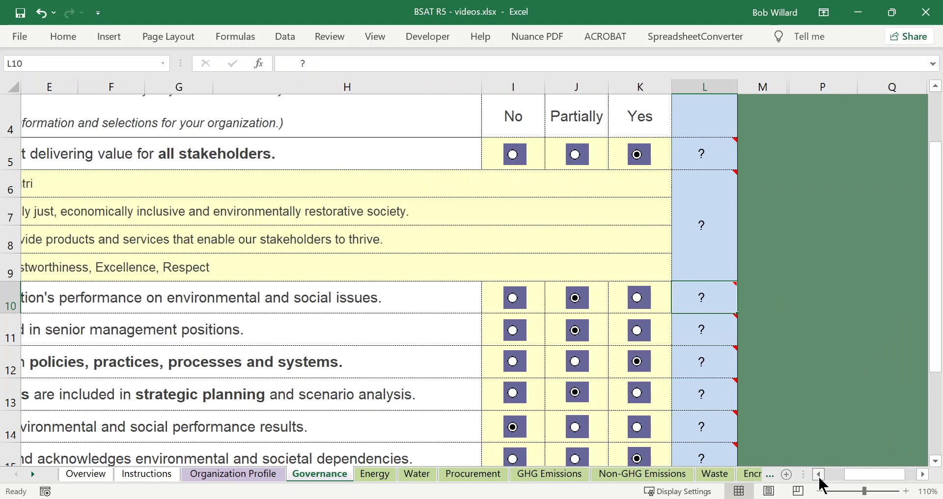
left_click(819, 475)
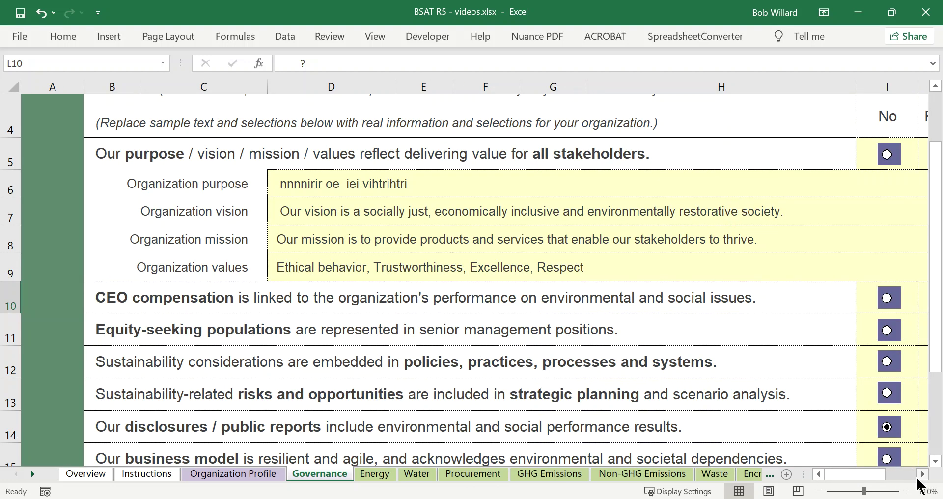
left_click(819, 495)
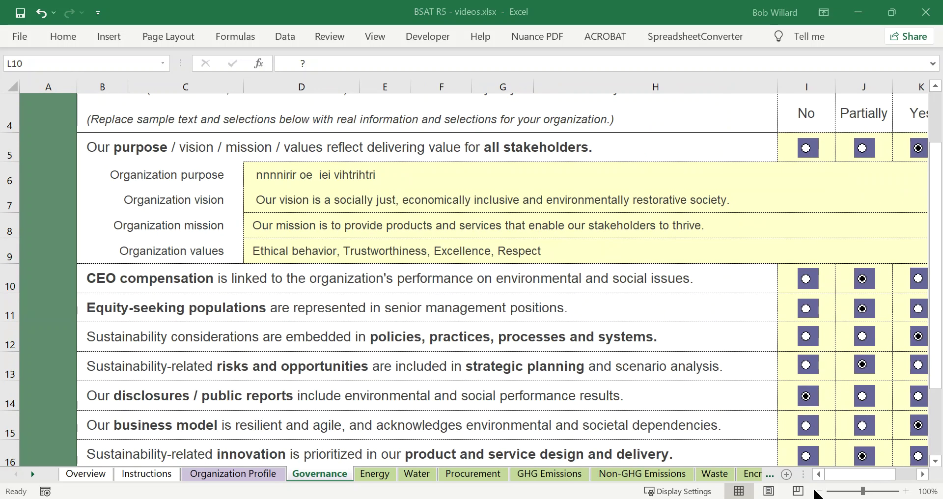
Step: Zoom to 90% and answer Yes in rows 10, 11, 13, 14 and 16, reaching 100%
left_click(820, 491)
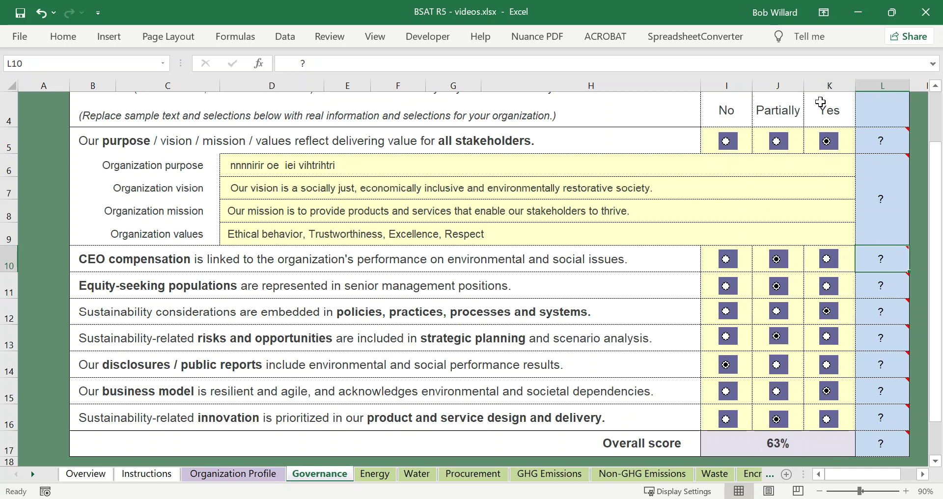
left_click(829, 260)
left_click(828, 289)
left_click(830, 337)
left_click(828, 368)
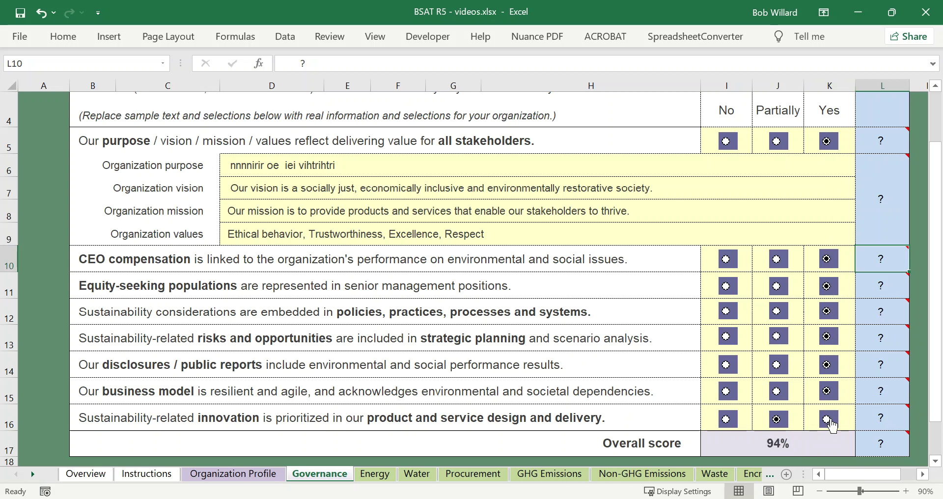
left_click(829, 419)
scroll(817, 407, "up", 1)
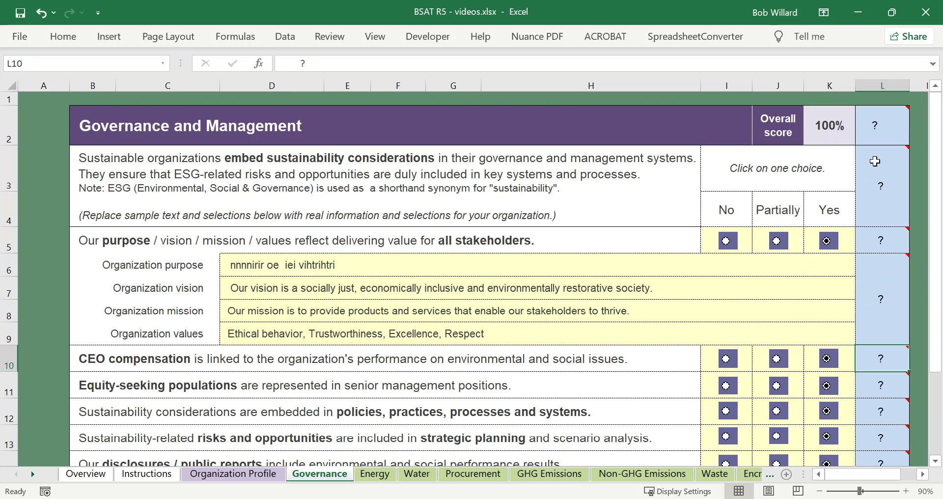
mouse_move(883, 414)
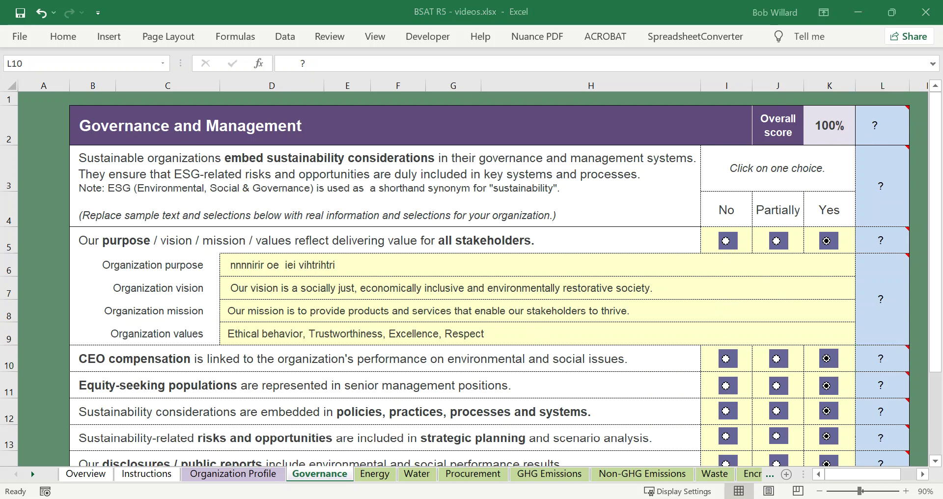
left_click(381, 479)
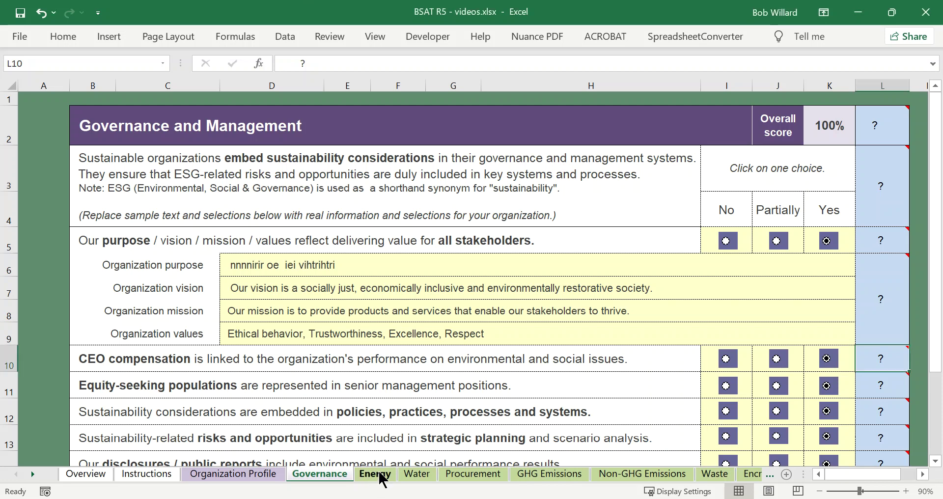
Step: On the Energy sheet, read the ? comments, then tick 'do not currently monitor', dropping the score to 0%
left_click(375, 474)
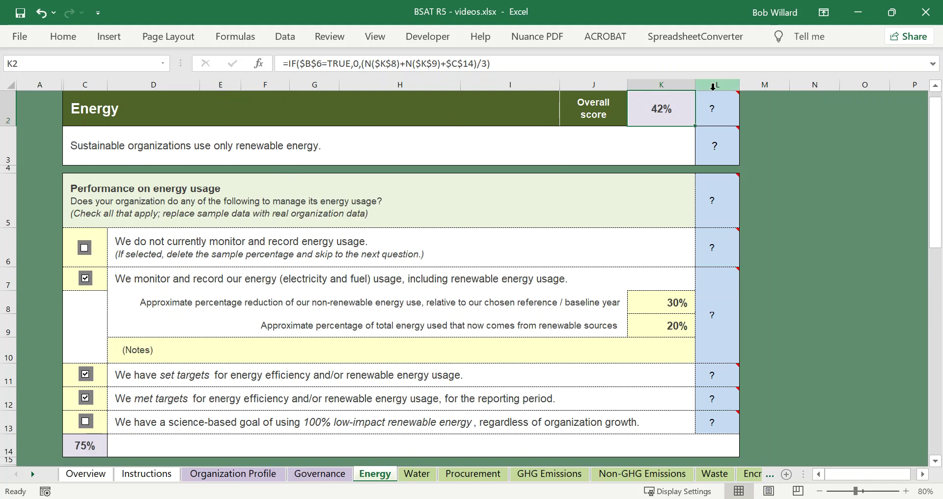
mouse_move(715, 212)
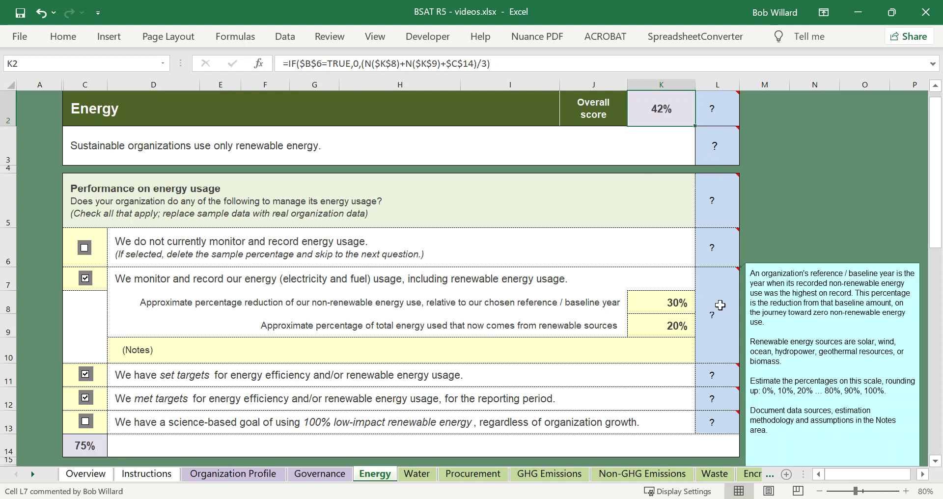
mouse_move(718, 377)
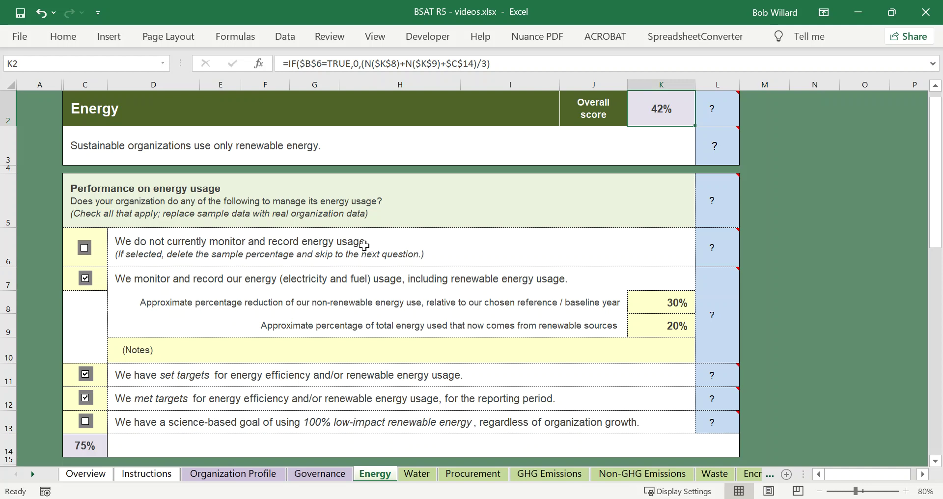
left_click(84, 249)
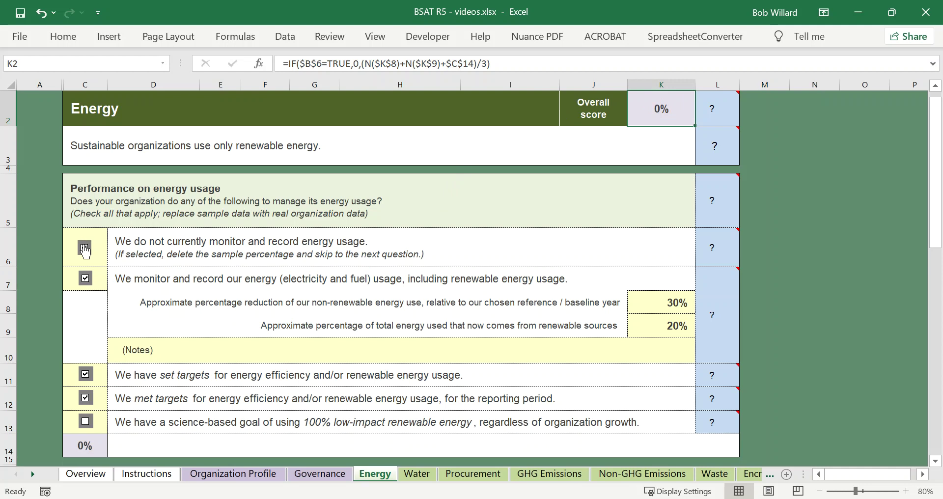
Step: Untick the no-monitoring option and tick the row 13 science-based 100% renewable energy goal
left_click(85, 249)
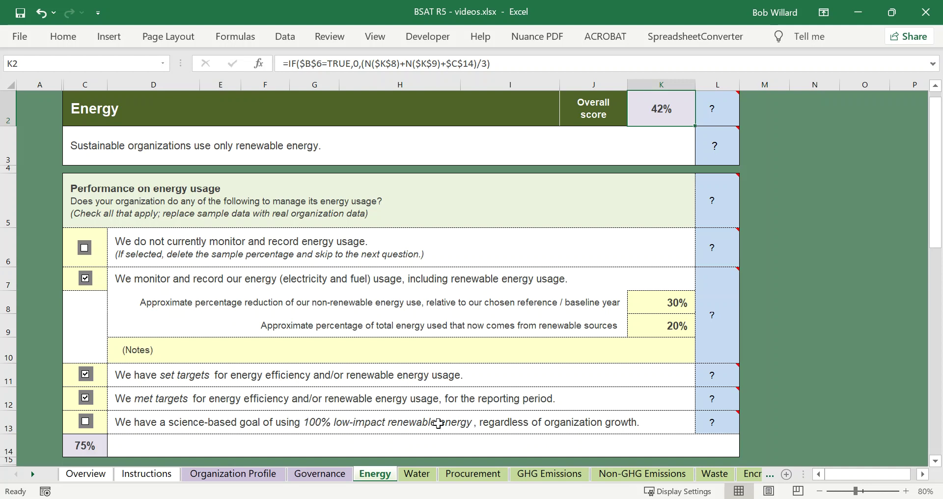
left_click(85, 421)
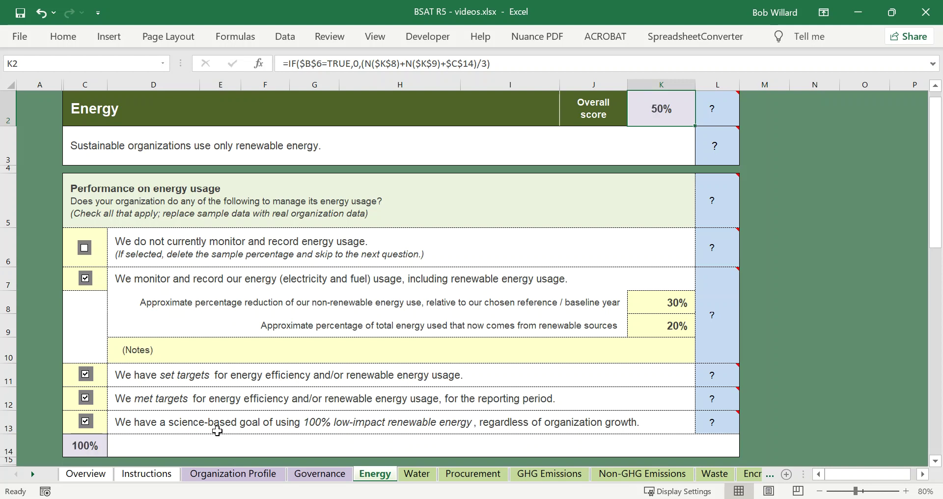
left_click(661, 307)
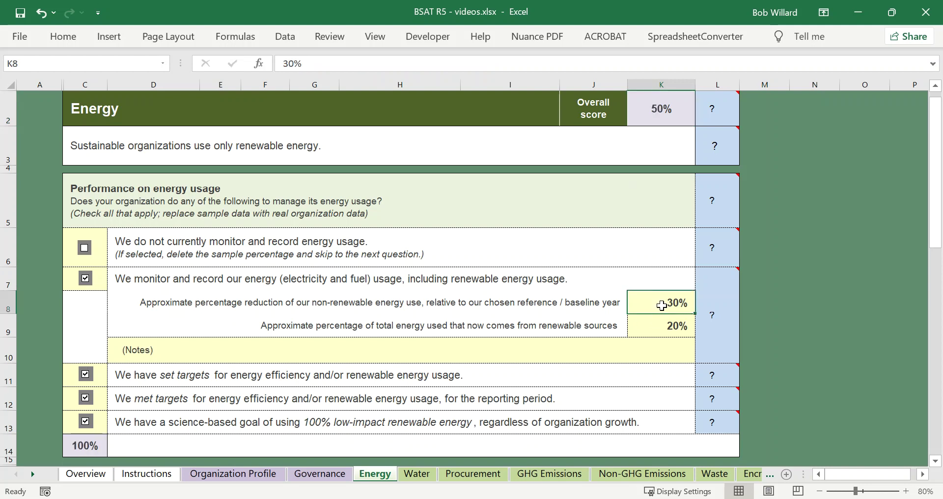
double_click(664, 303)
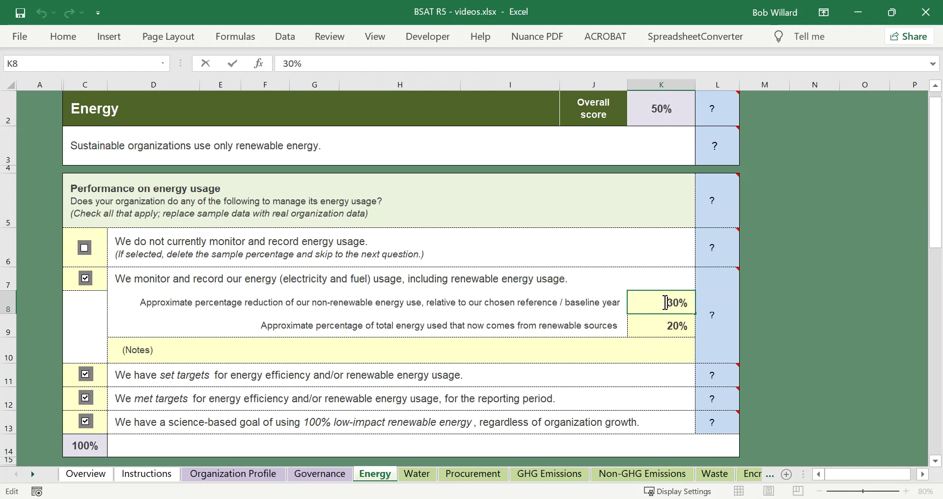
left_click_drag(677, 299, 674, 303)
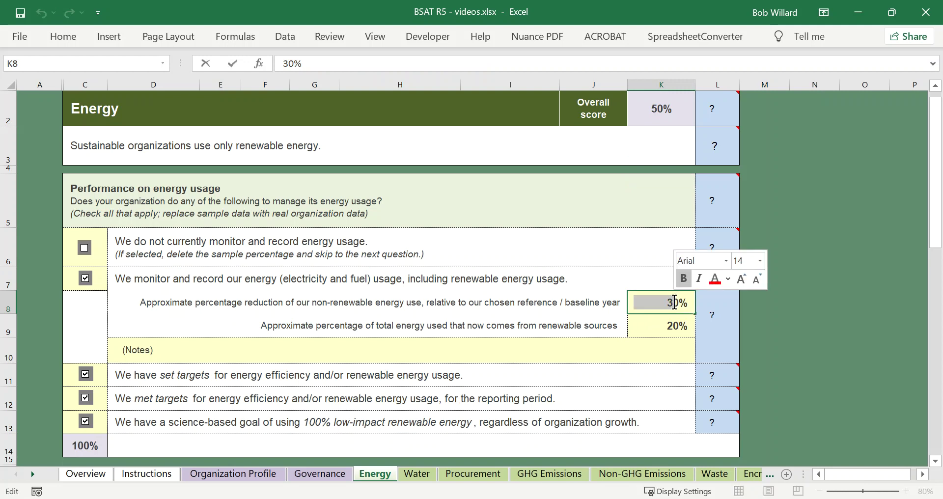
type("1")
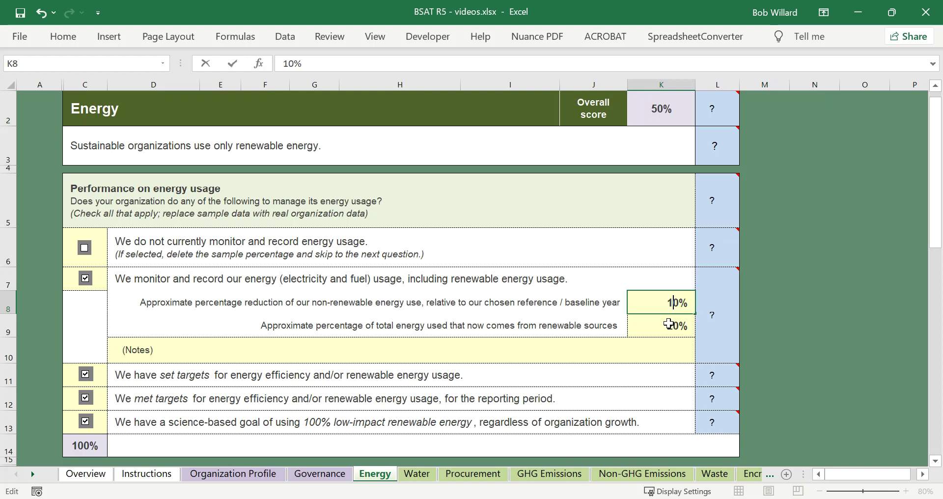
type("0")
double_click(662, 322)
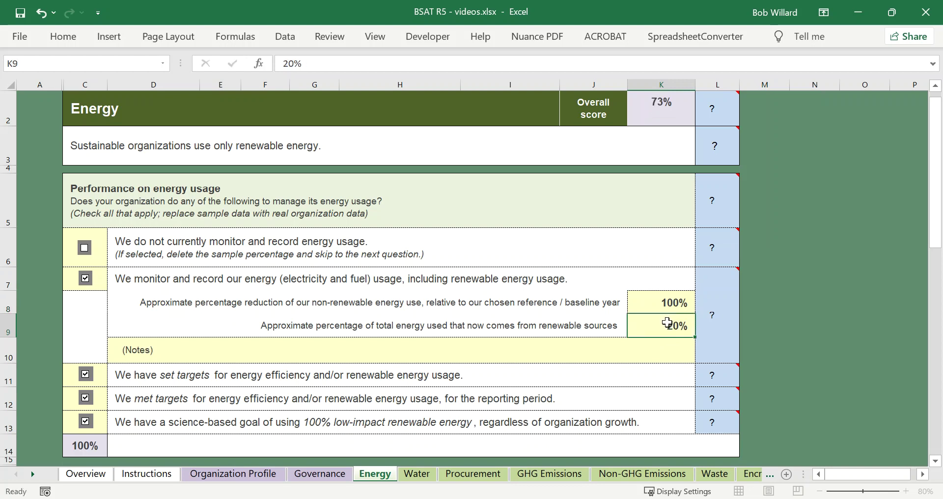
left_click_drag(668, 322, 673, 322)
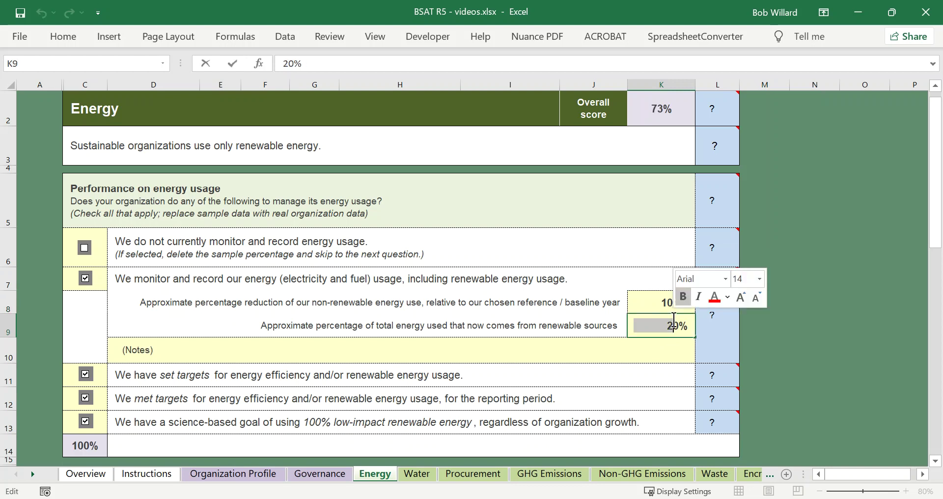
type("10")
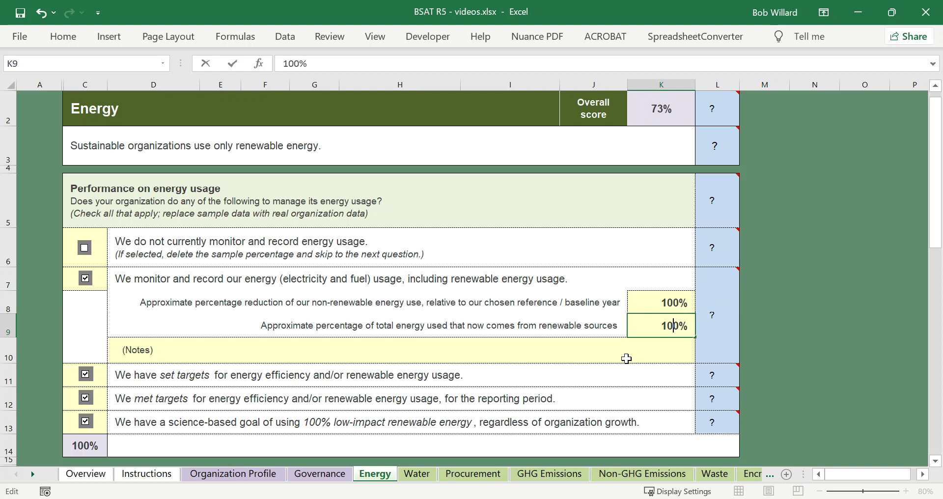
type("0")
key("BackSpace")
left_click(656, 136)
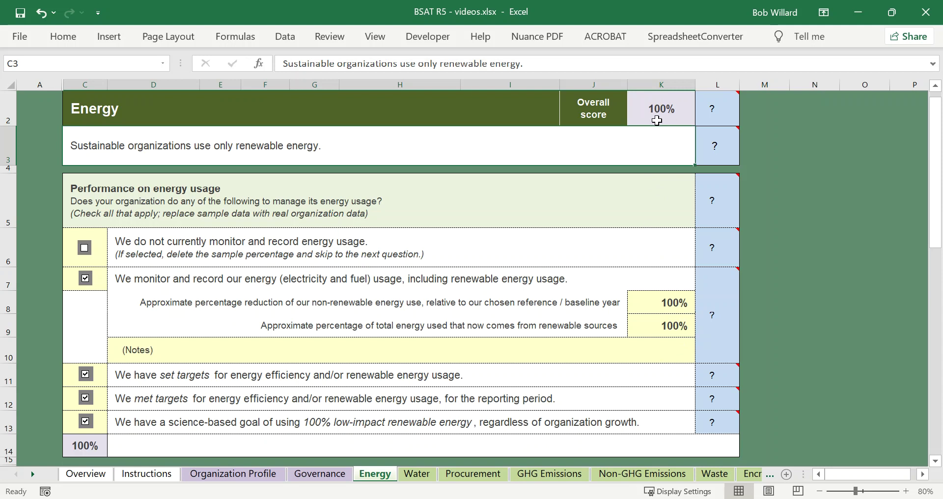
left_click(649, 107)
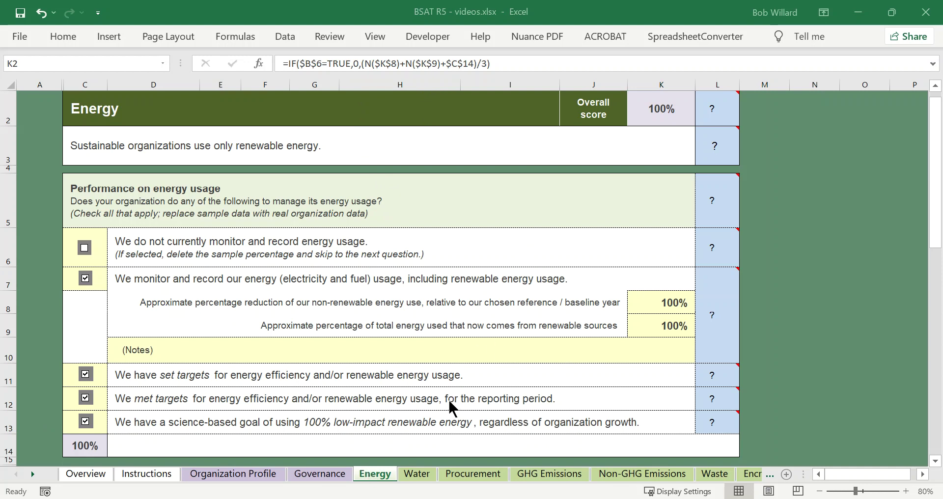
Step: Click through the Water, Procurement, GHG Emissions, Non-GHG Emissions and Waste sheets
left_click(420, 479)
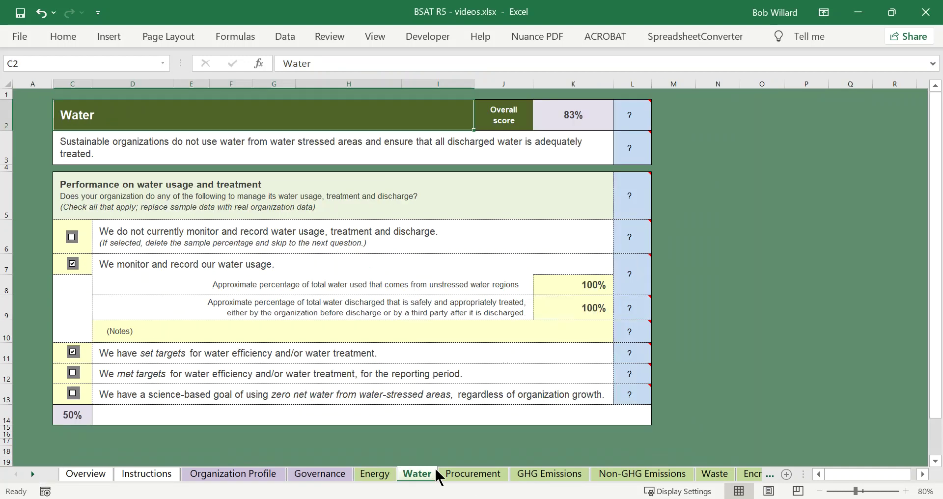
left_click(470, 477)
left_click(565, 477)
left_click(616, 477)
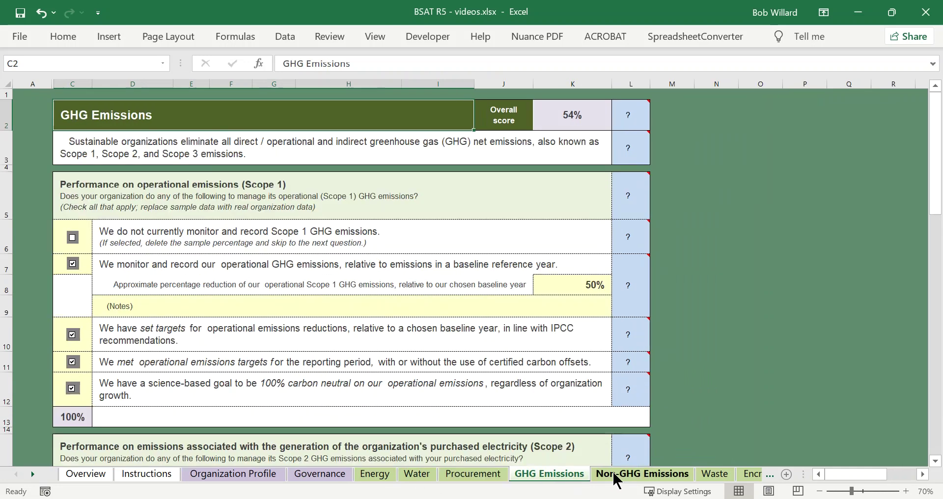
left_click(700, 474)
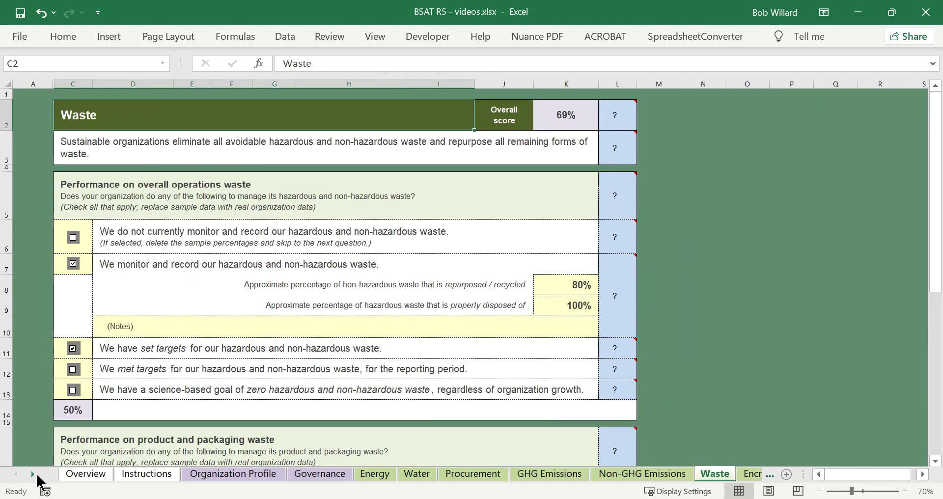
Step: Scroll the sheet tabs to the later sheets and open the Positive Impacts bonus sheet
left_click(34, 473)
left_click(33, 474)
left_click(33, 474)
left_click(33, 474)
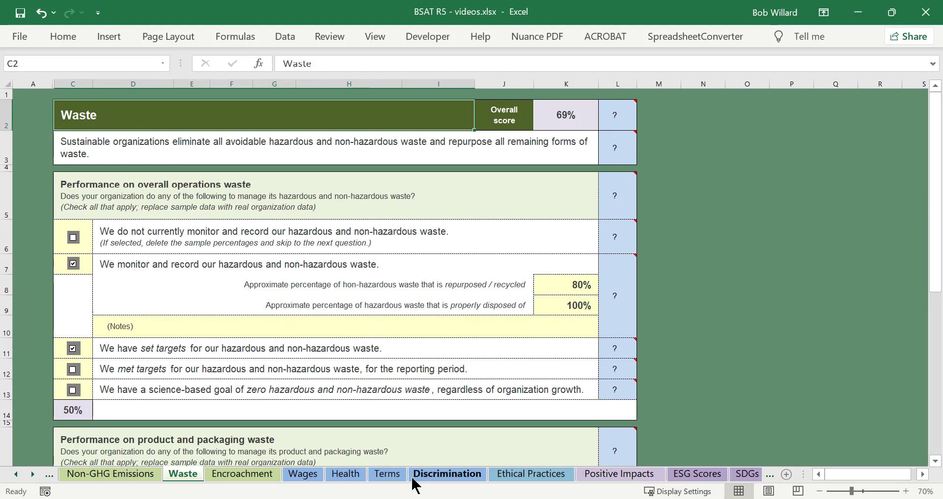
left_click(614, 477)
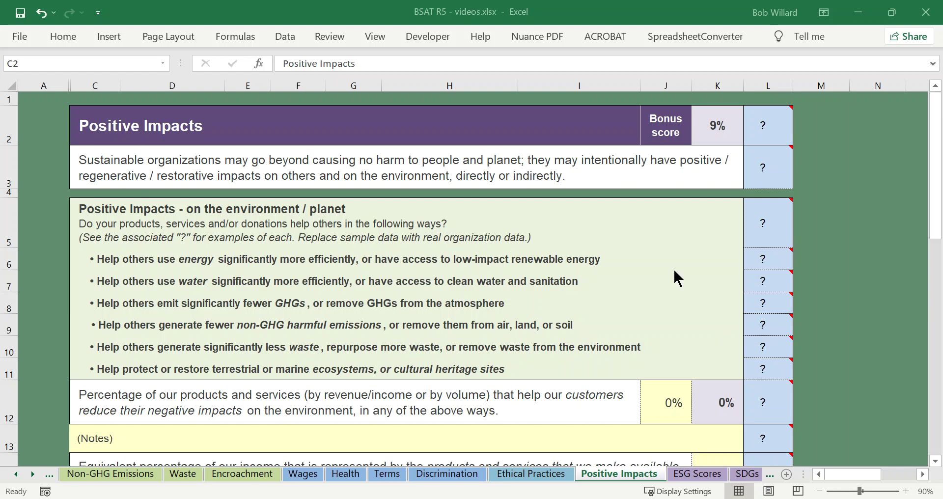
Step: Scroll the Positive Impacts sheet to review the six ways to help others, including 2% donations
scroll(674, 270, "down", 3)
scroll(674, 271, "down", 3)
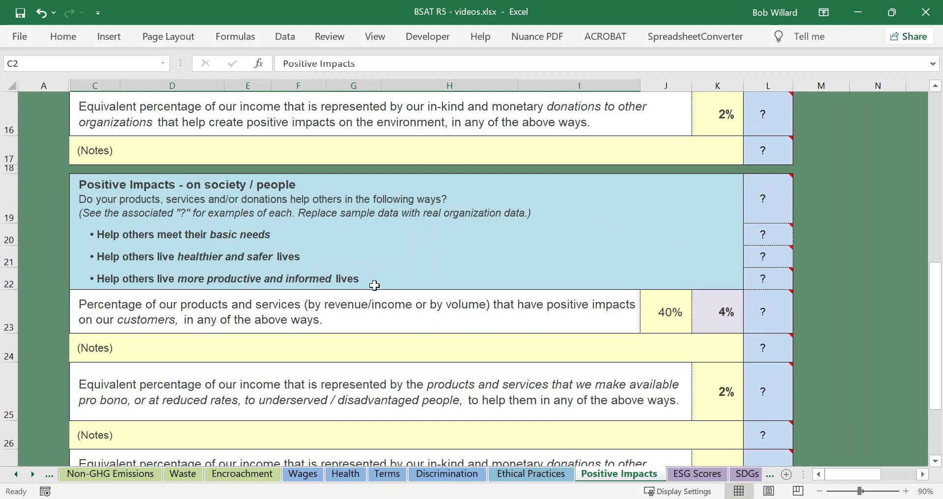
scroll(453, 285, "up", 5)
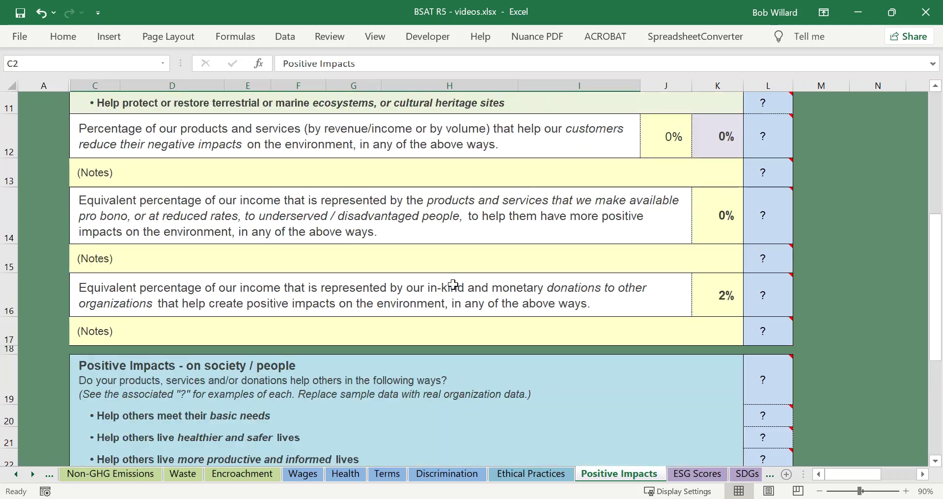
scroll(453, 284, "down", 2)
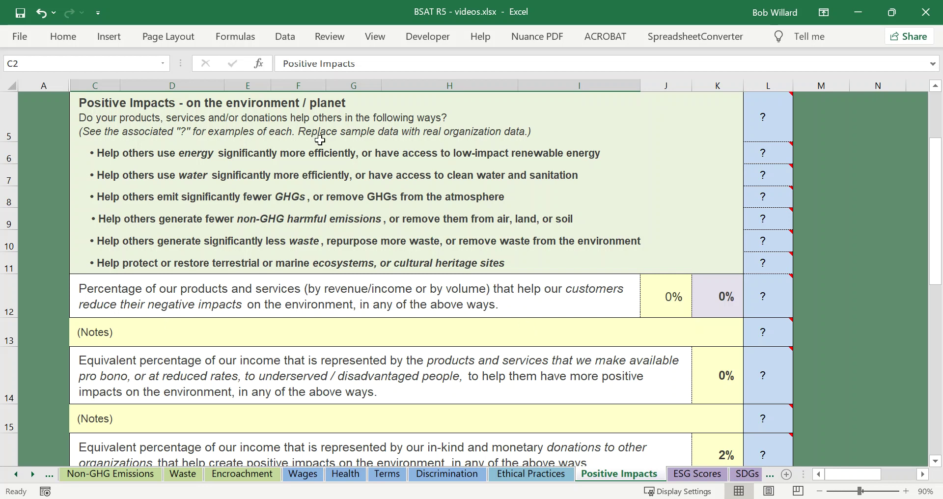
left_click(198, 154)
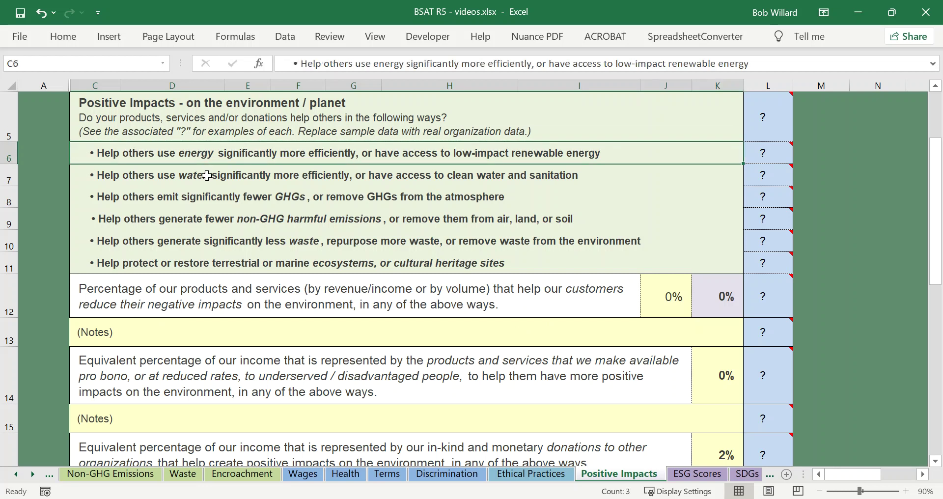
left_click(206, 175)
left_click(294, 199)
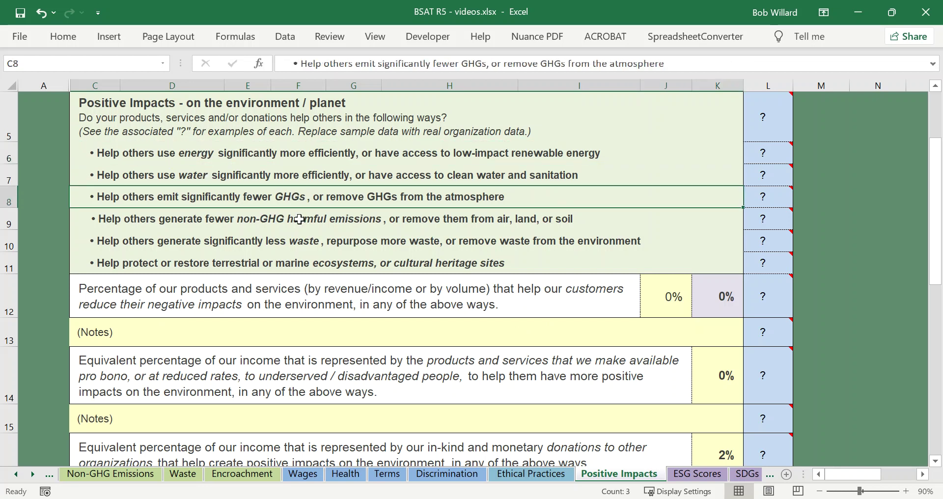
left_click(308, 222)
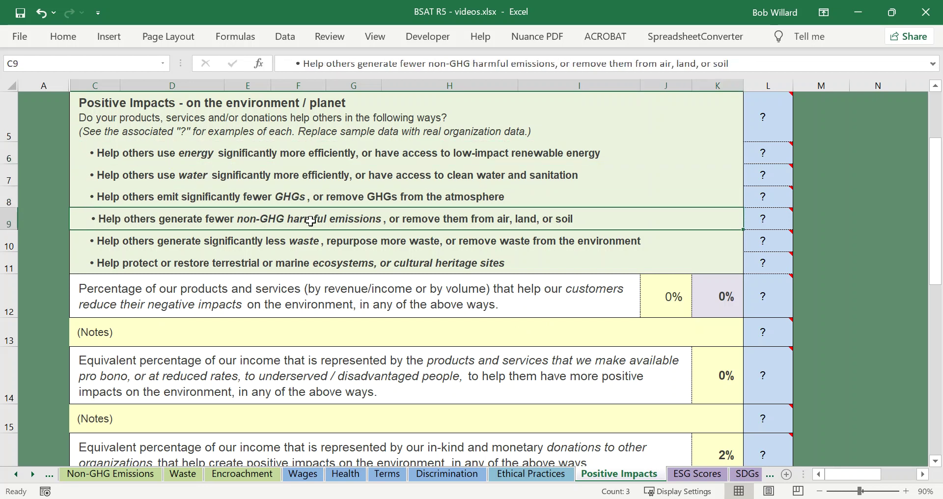
left_click(324, 245)
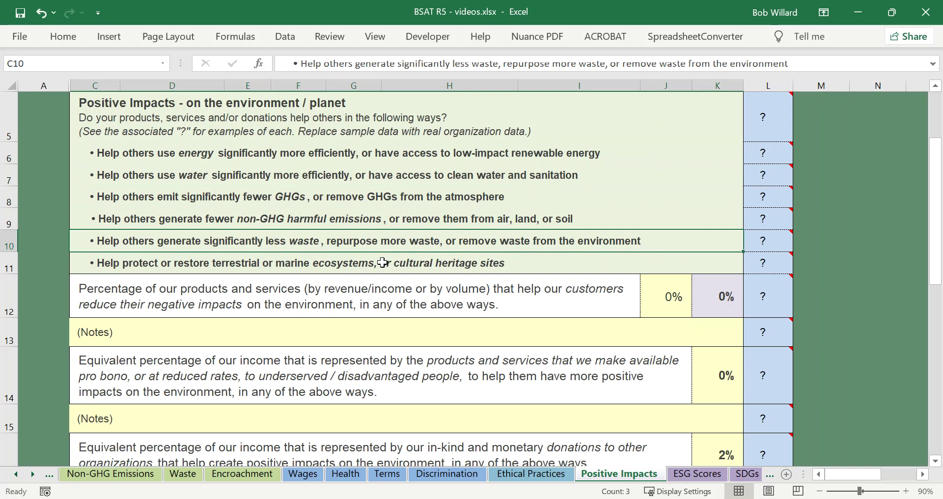
left_click(383, 263)
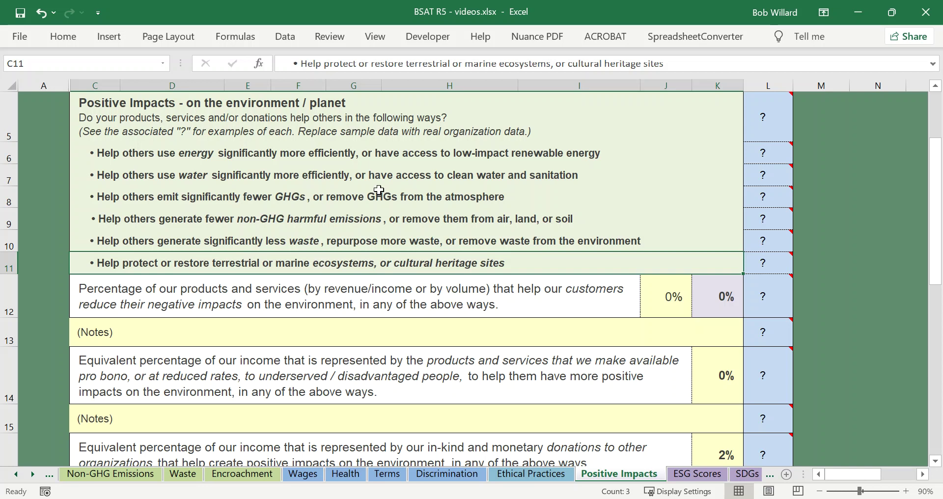
left_click(671, 296)
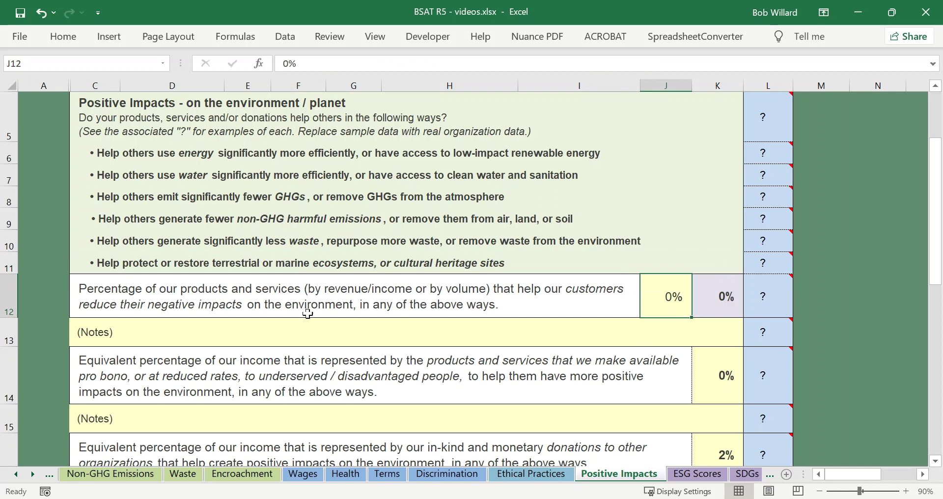
mouse_move(767, 297)
scroll(268, 373, "up", 3)
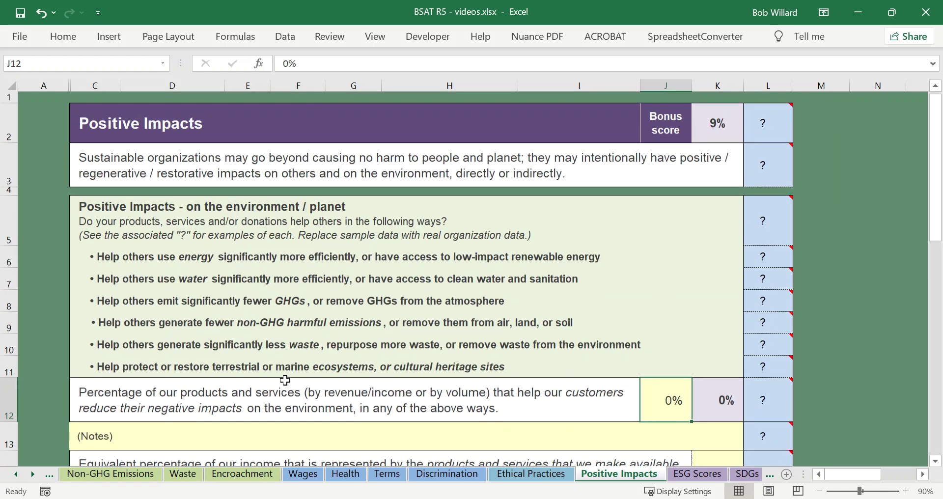
scroll(286, 380, "down", 2)
scroll(286, 380, "down", 3)
scroll(289, 393, "up", 3)
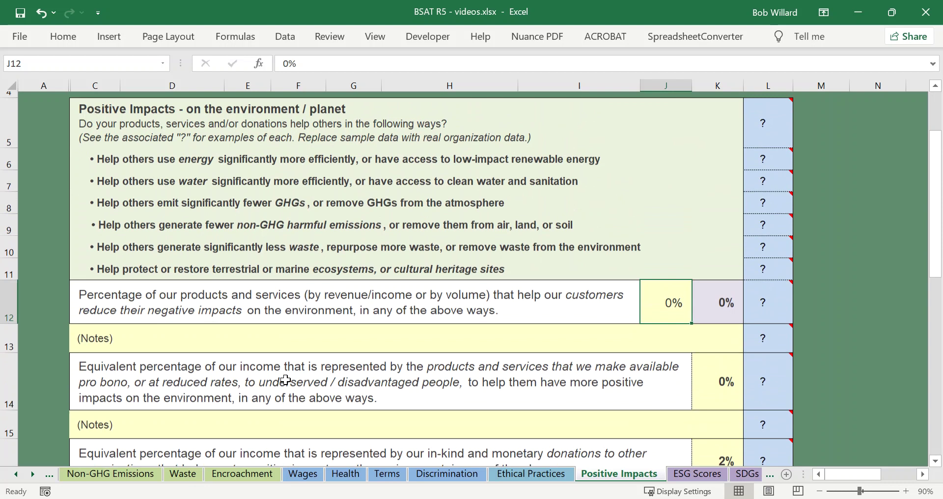
left_click(935, 461)
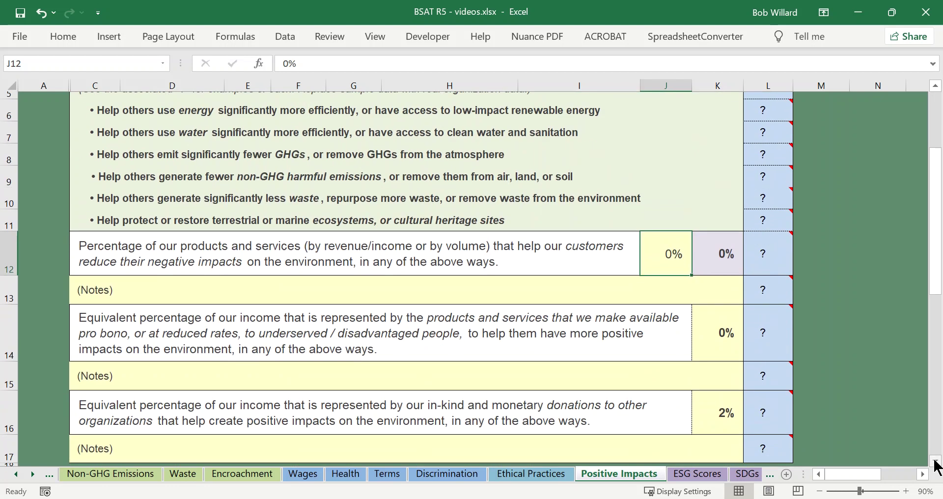
left_click(452, 407)
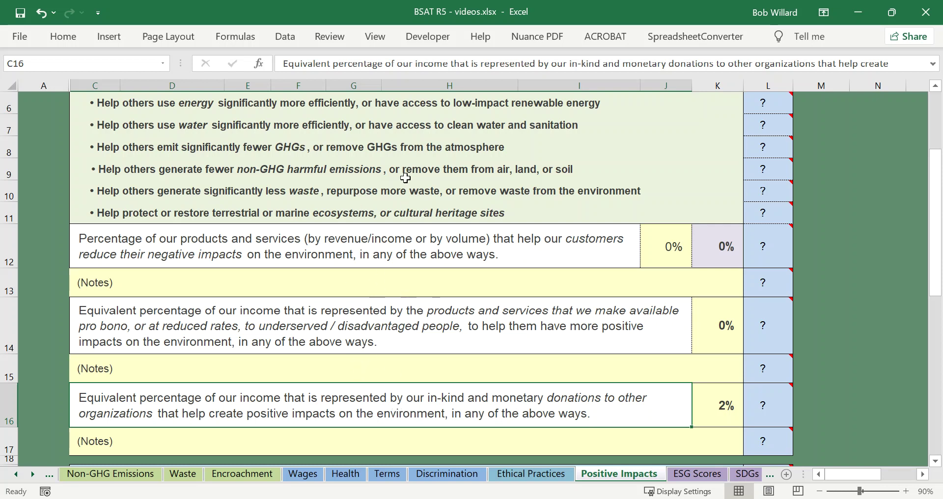
scroll(396, 314, "down", 1)
scroll(396, 314, "down", 2)
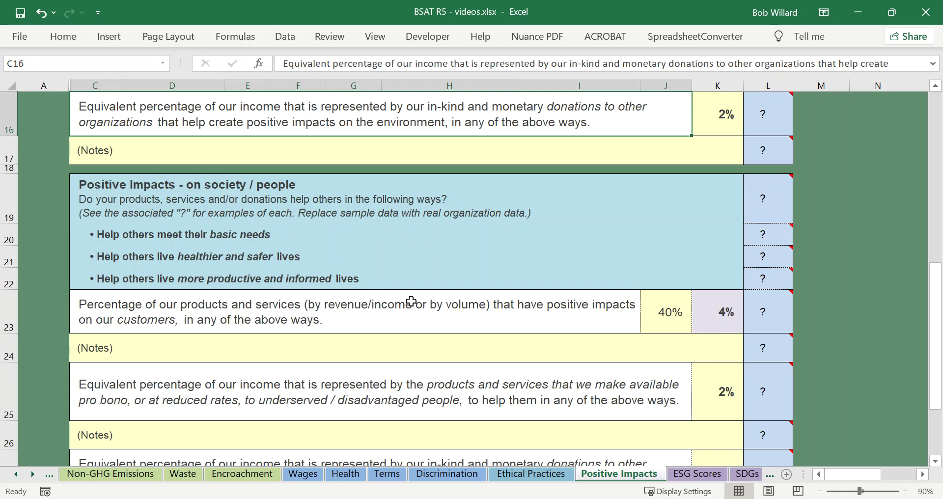
left_click(389, 312)
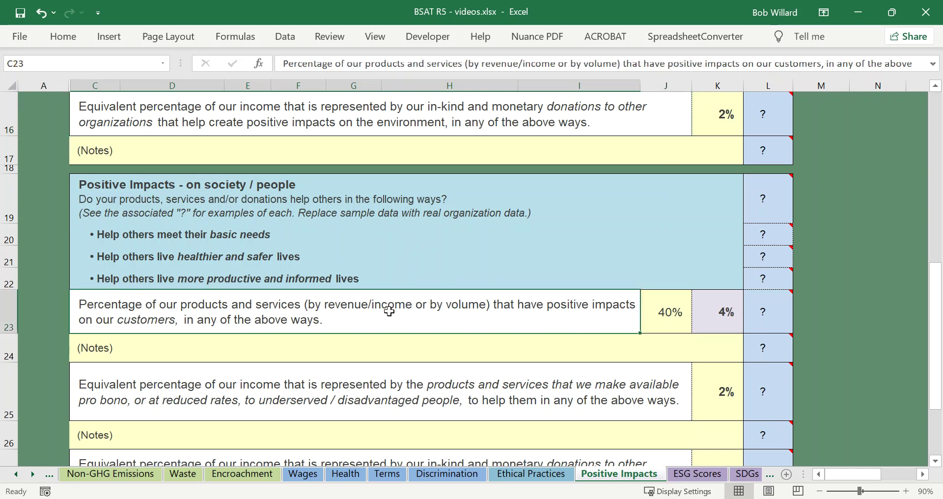
scroll(389, 312, "down", 1)
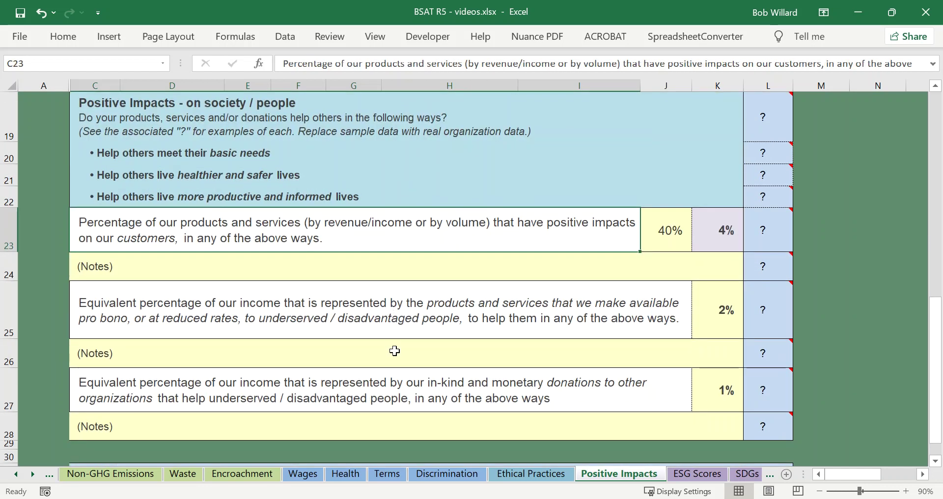
scroll(394, 350, "up", 6)
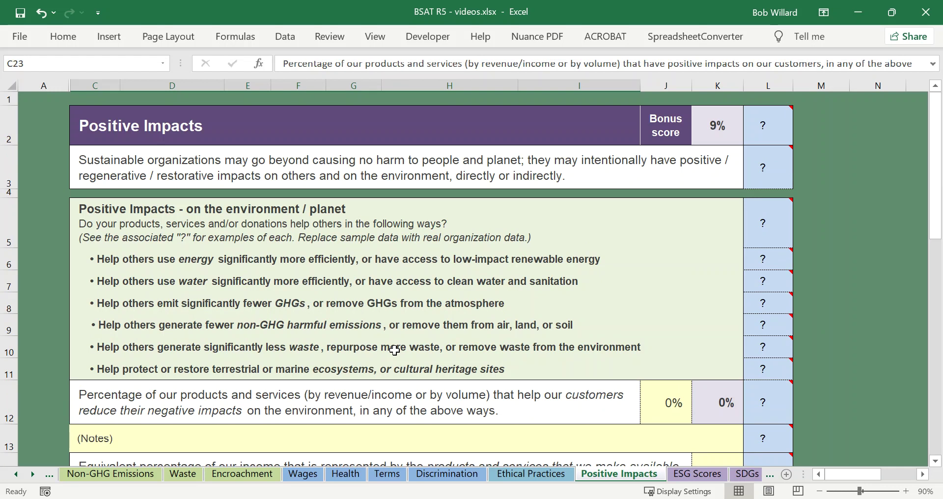